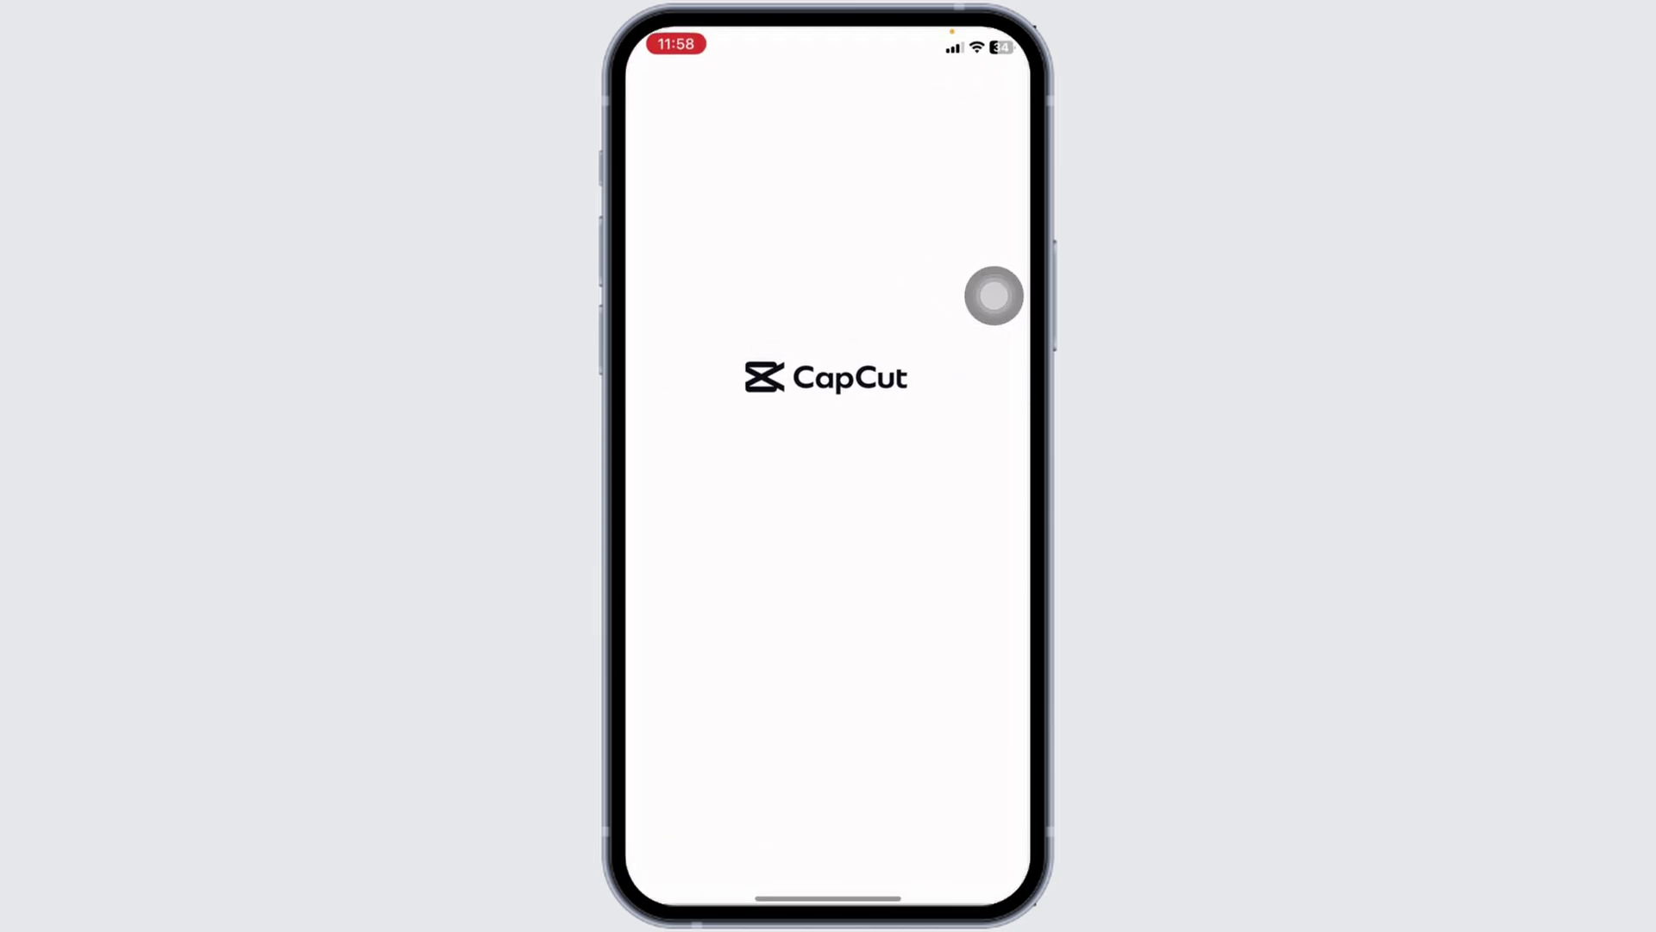
Close CapCut, start removing its Home Screen icon, then cancel the Delete CapCut confirmation
key("super")
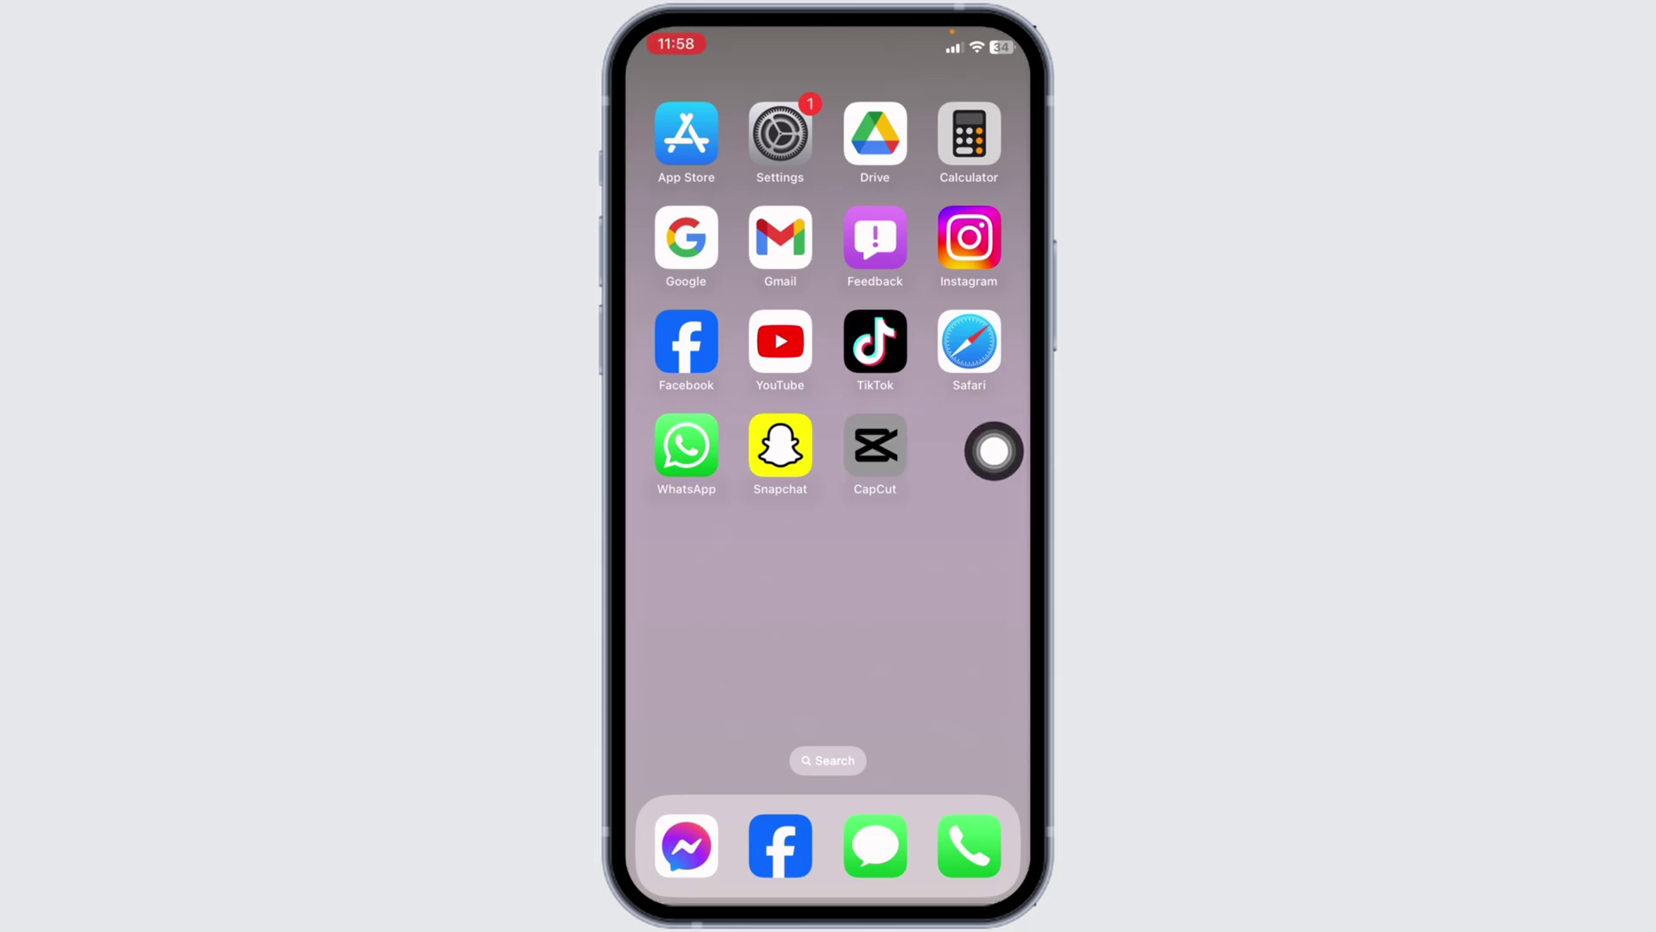
left_click(876, 446)
left_click(994, 446)
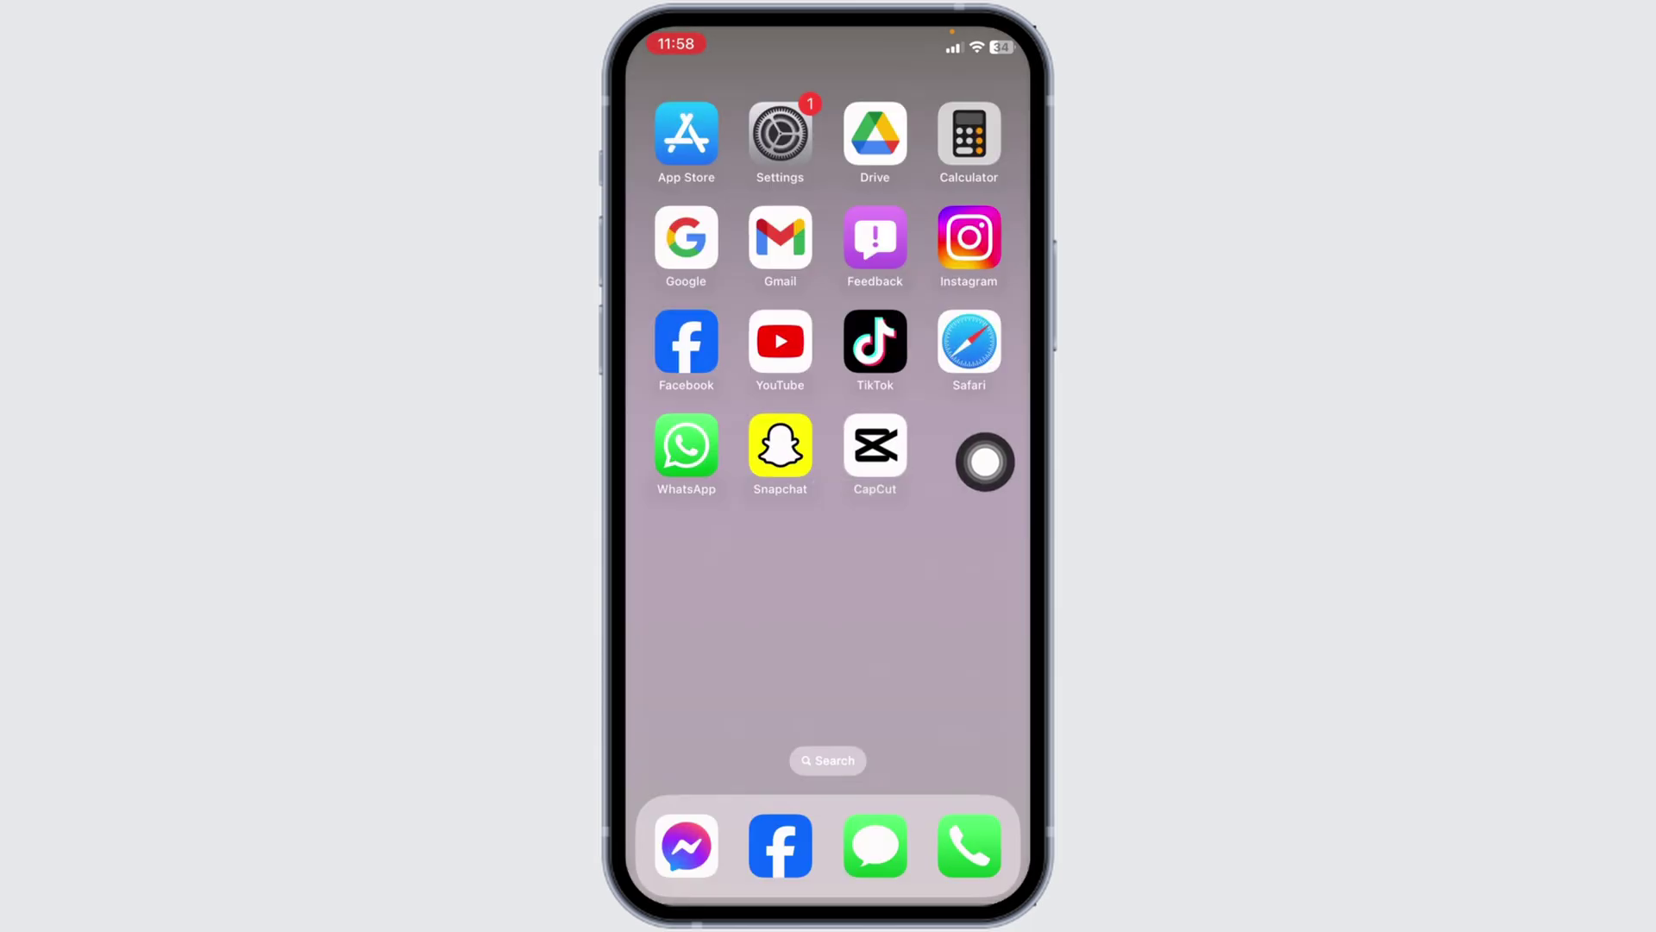
left_click(991, 392)
left_click(925, 554)
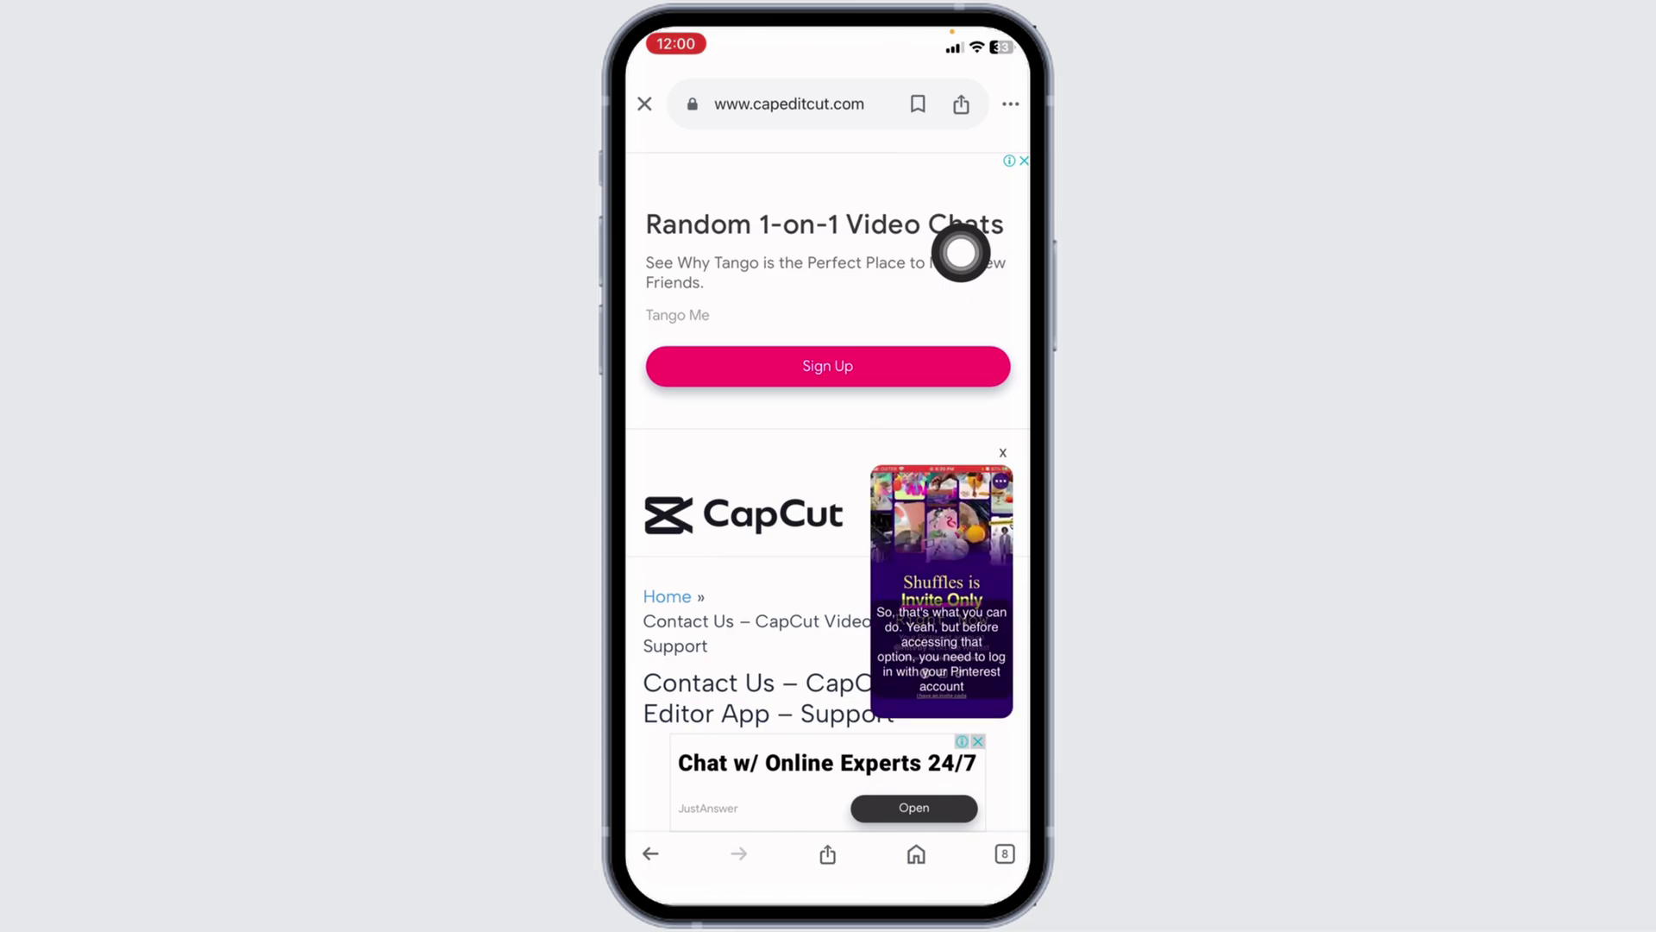
scroll(960, 253, "down", 5)
scroll(994, 255, "down", 10)
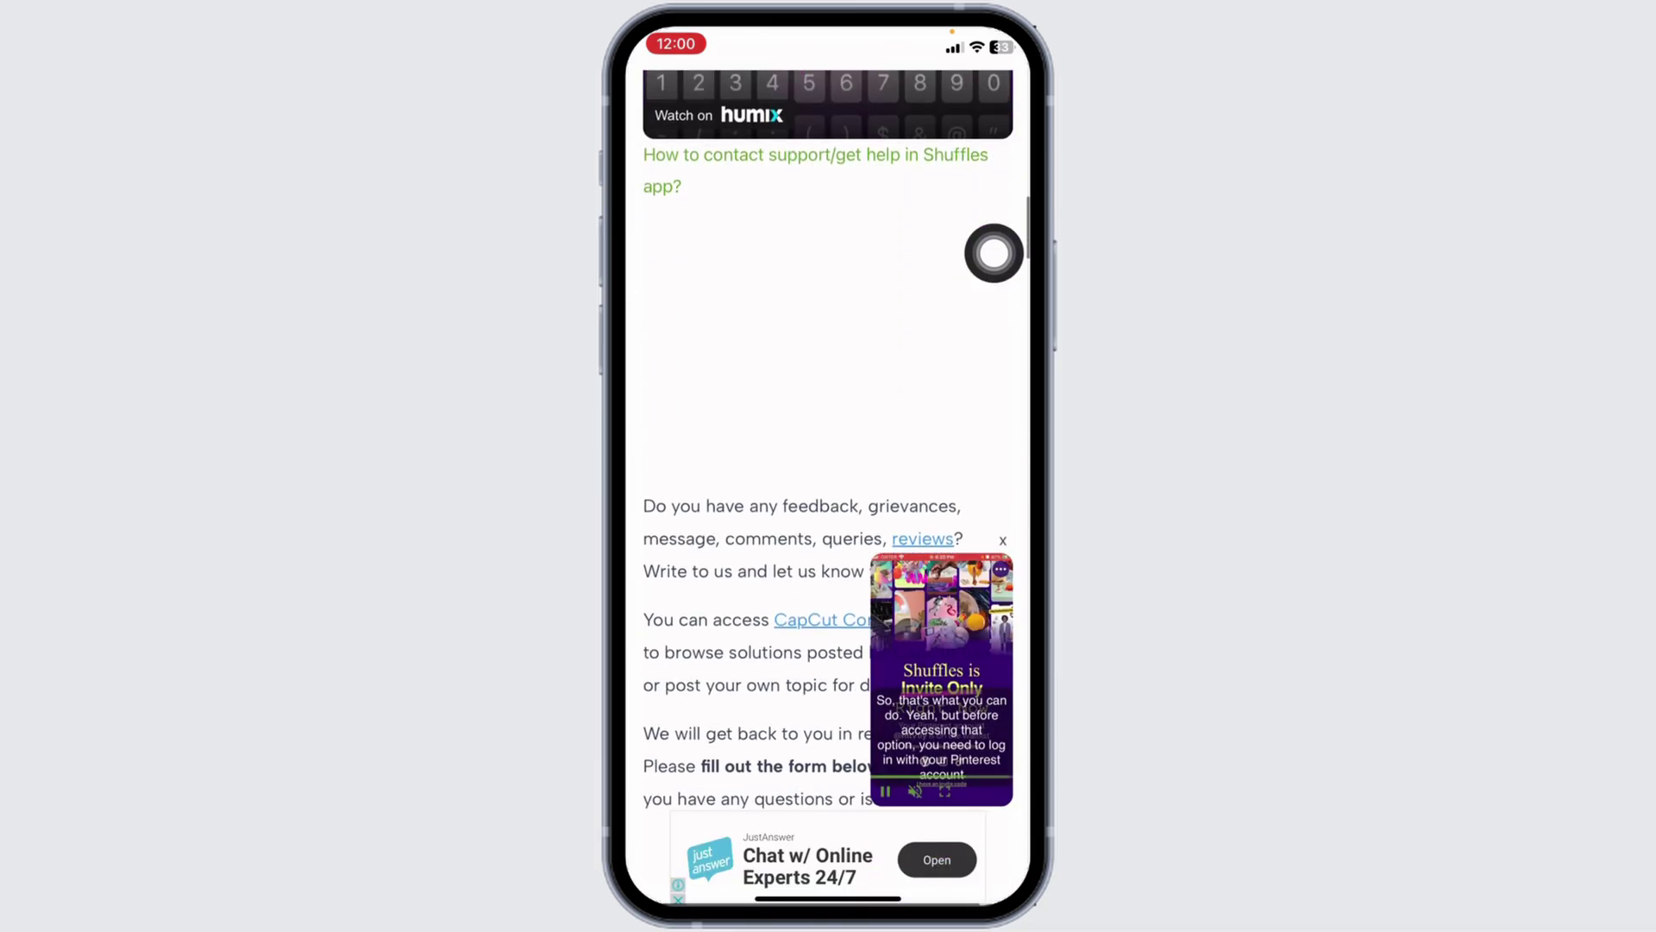
scroll(994, 254, "down", 8)
scroll(993, 255, "down", 3)
scroll(995, 254, "up", 3)
scroll(994, 255, "down", 5)
scroll(993, 388, "down", 3)
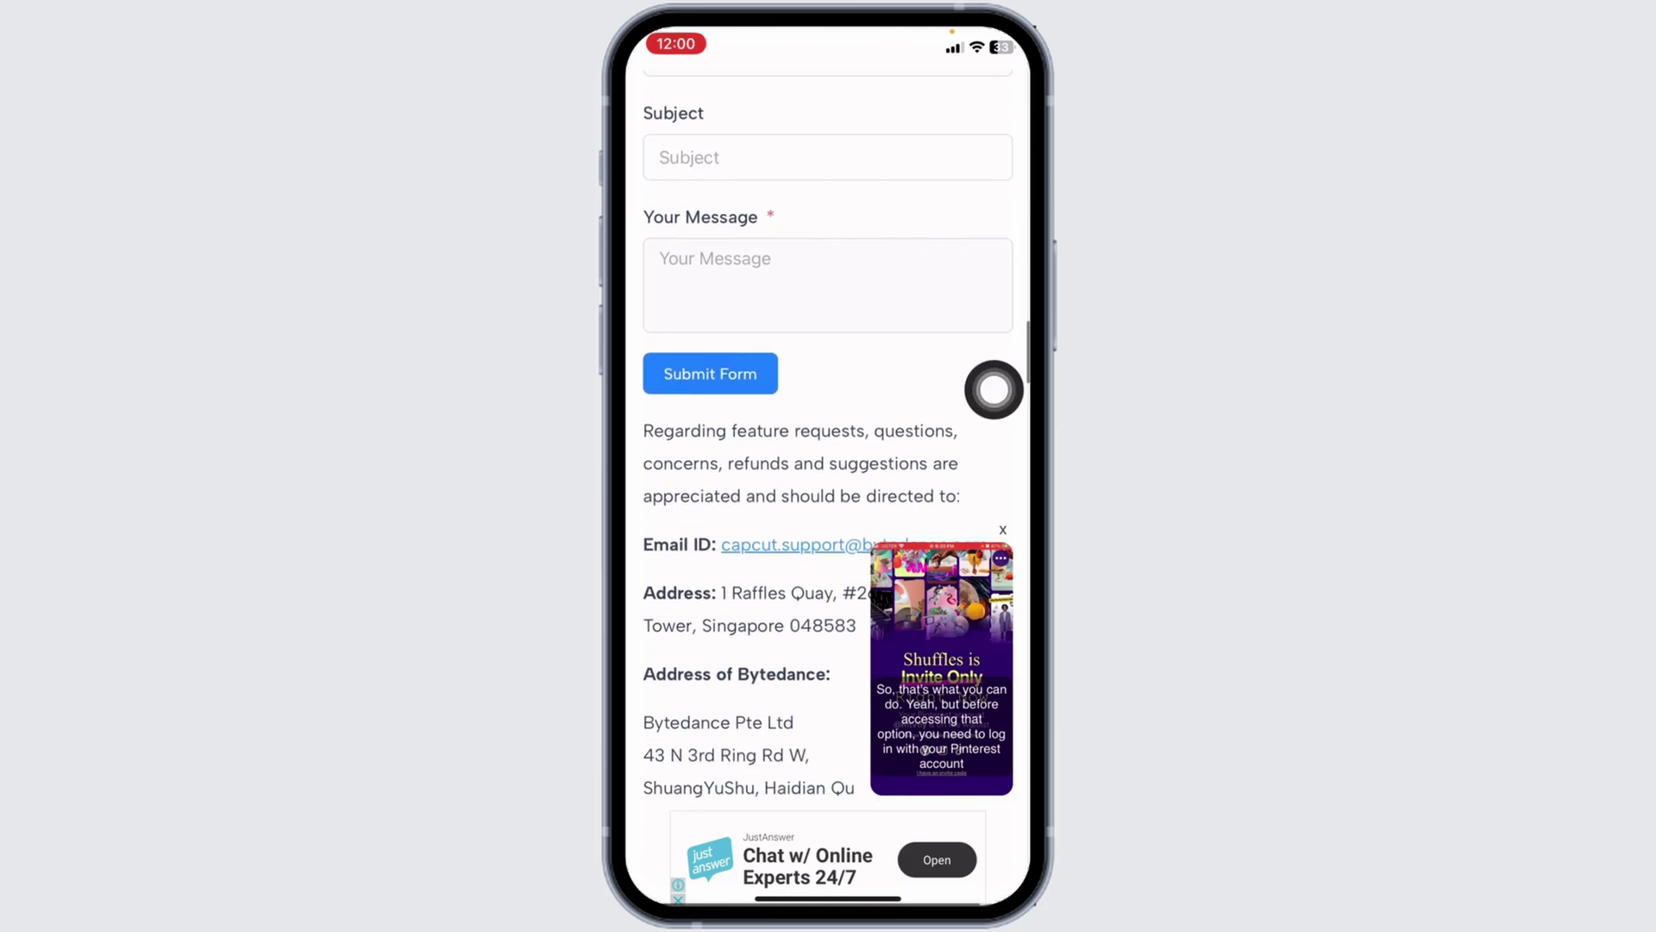
scroll(994, 388, "up", 5)
scroll(994, 389, "up", 2)
scroll(993, 388, "down", 5)
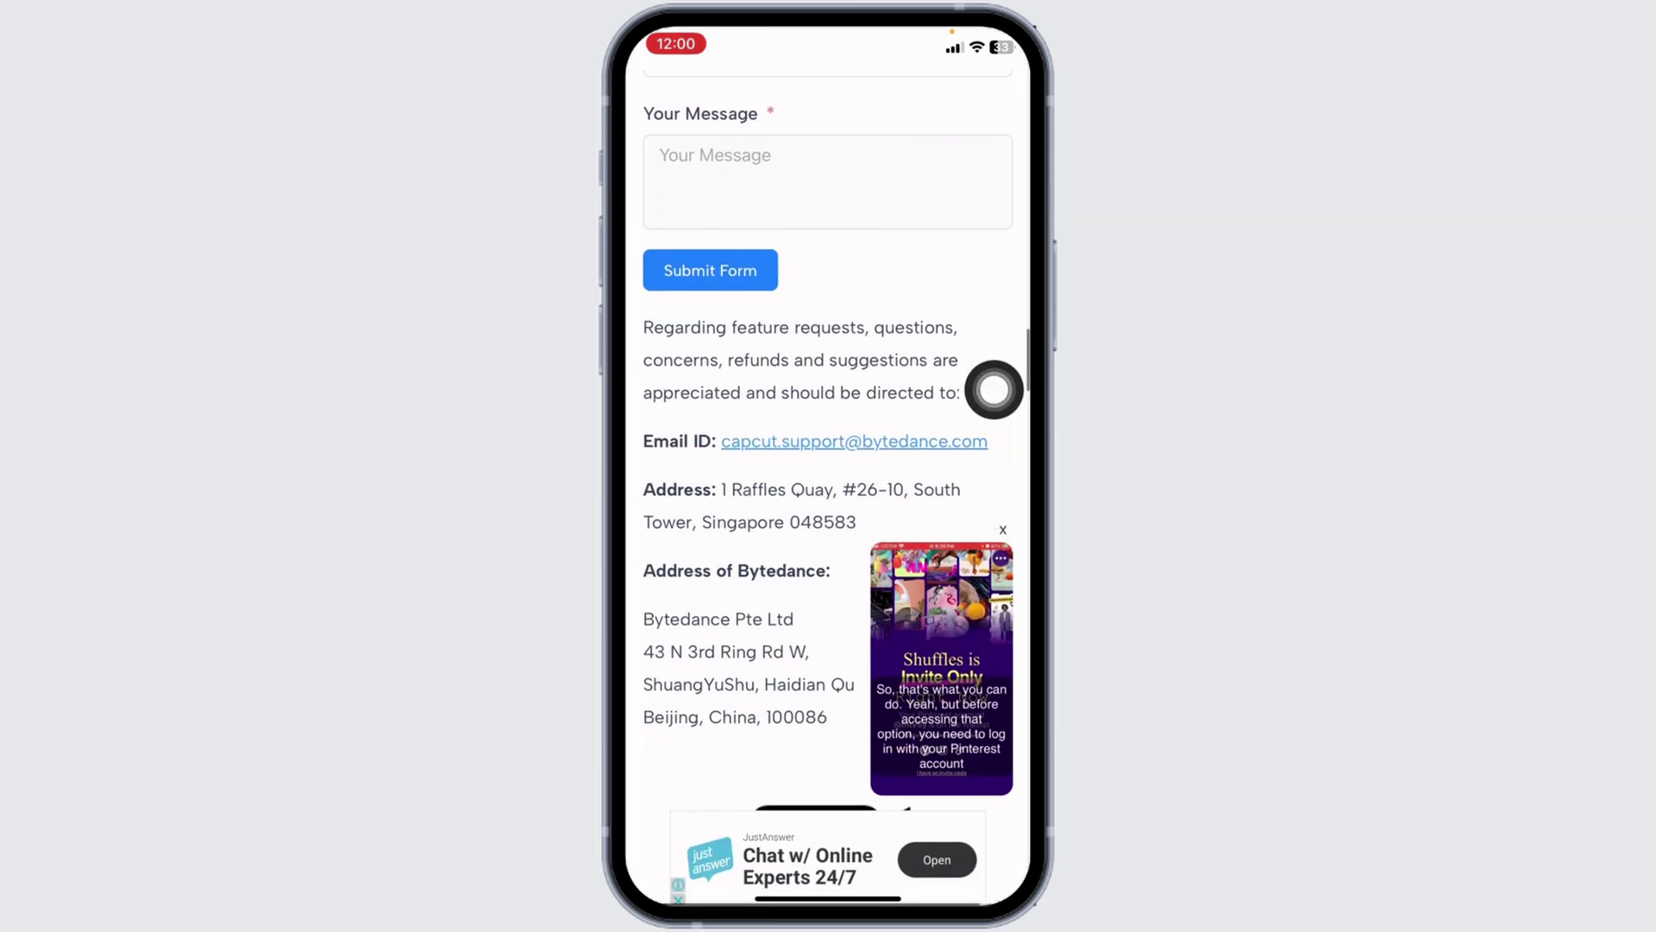